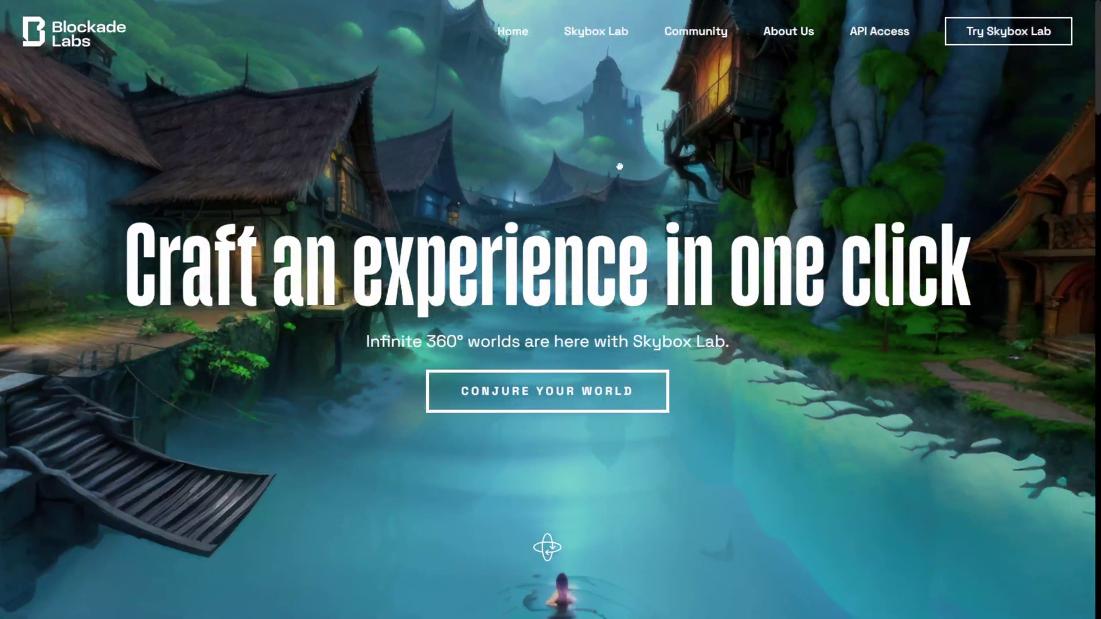
Drag the homepage's 360° banner scene to look around it.
left_click_drag(619, 166, 534, 128)
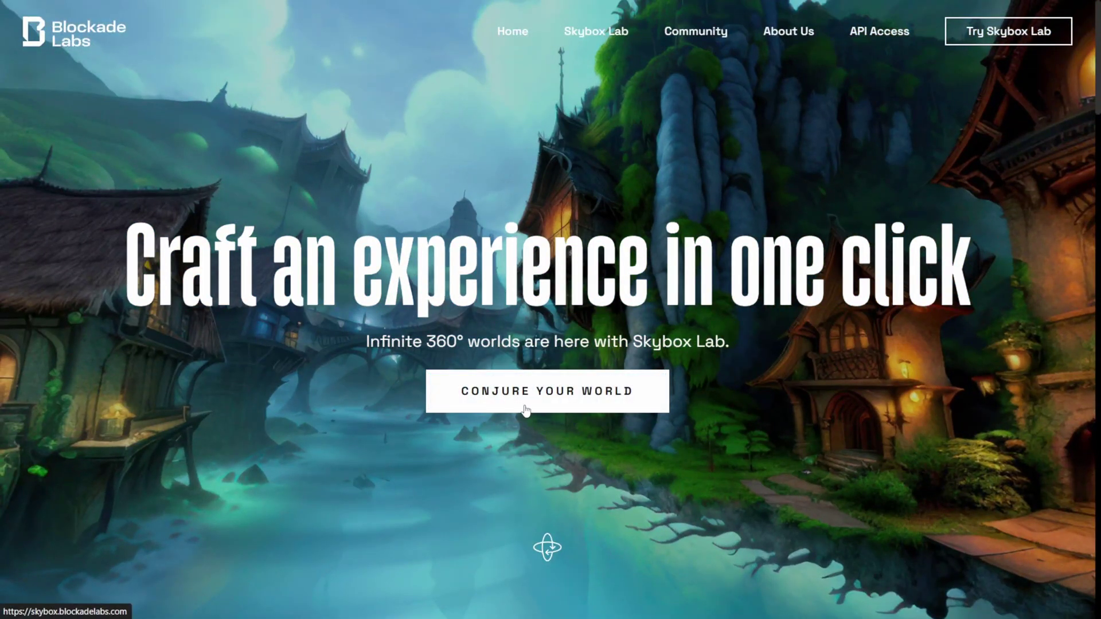
Open Skybox Lab and generate a Scenic skybox from 'Space inspired Mars type setting at dusk'.
left_click(525, 408)
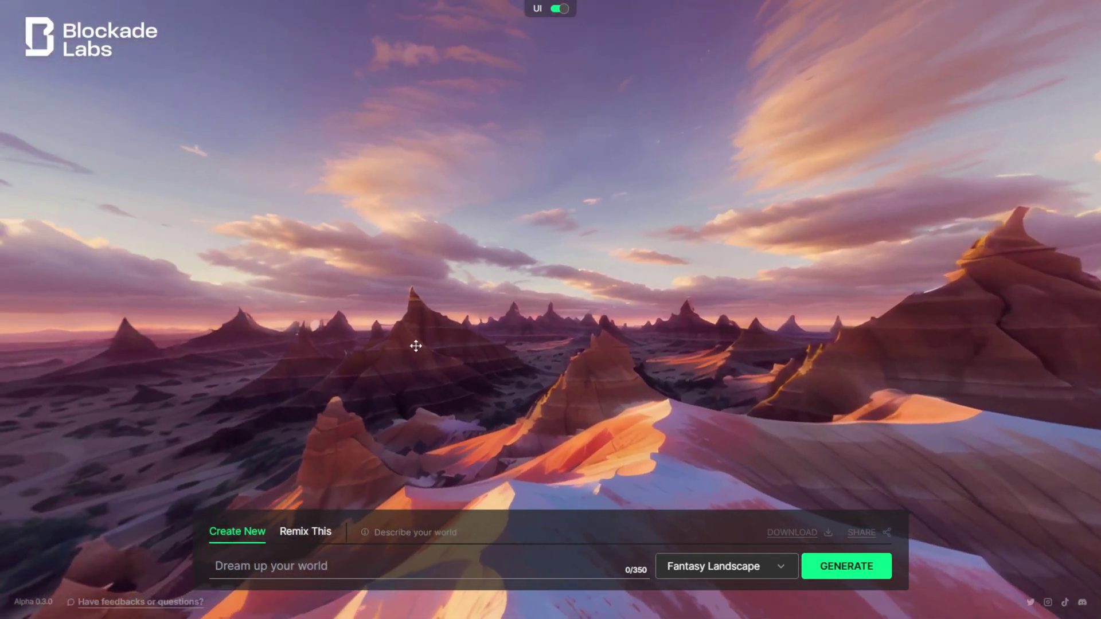
left_click_drag(416, 346, 672, 329)
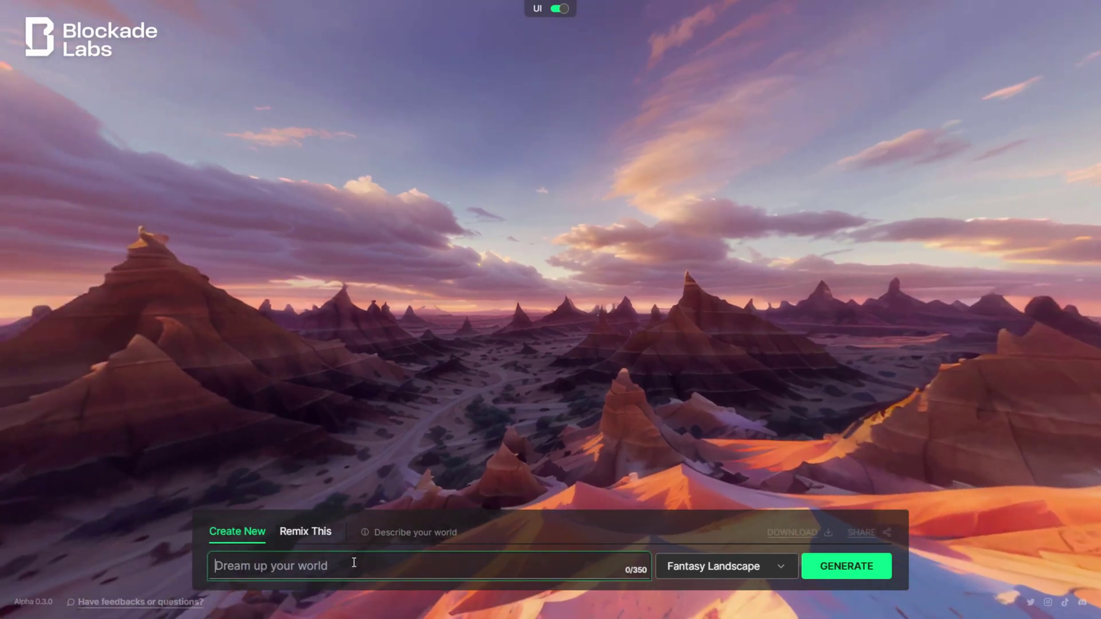
type("Space inspired Mars type setting at dusk")
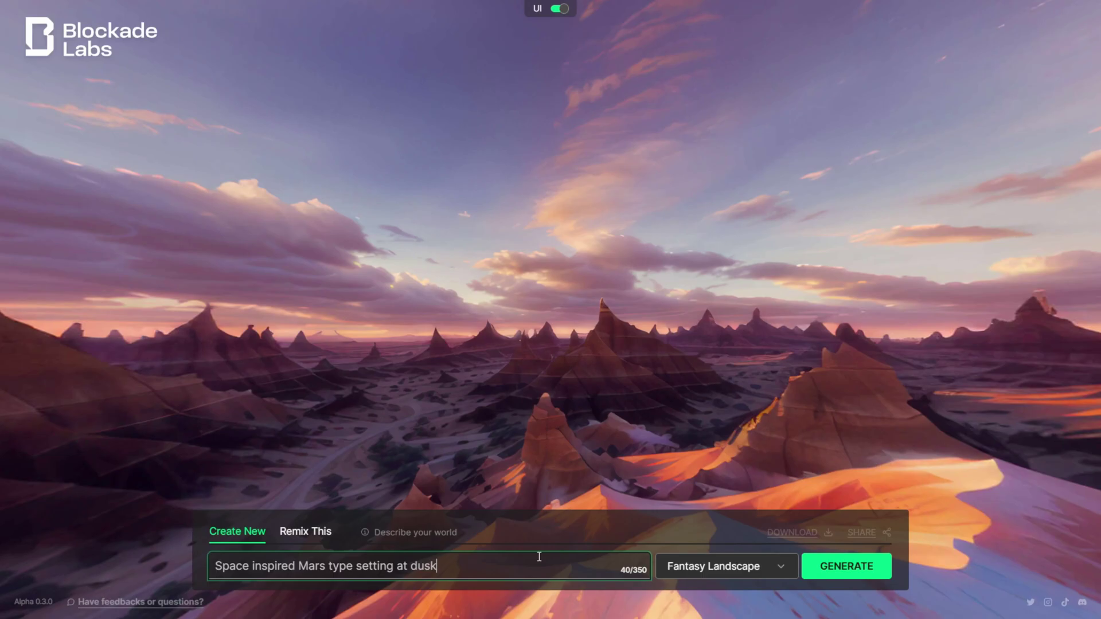
left_click(749, 575)
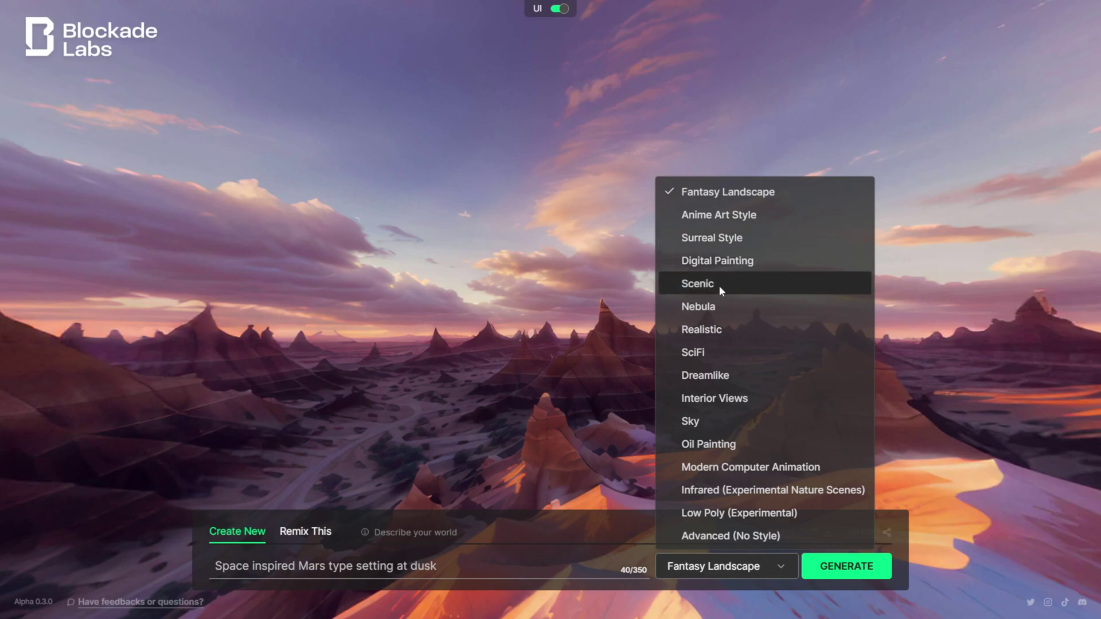
left_click(703, 283)
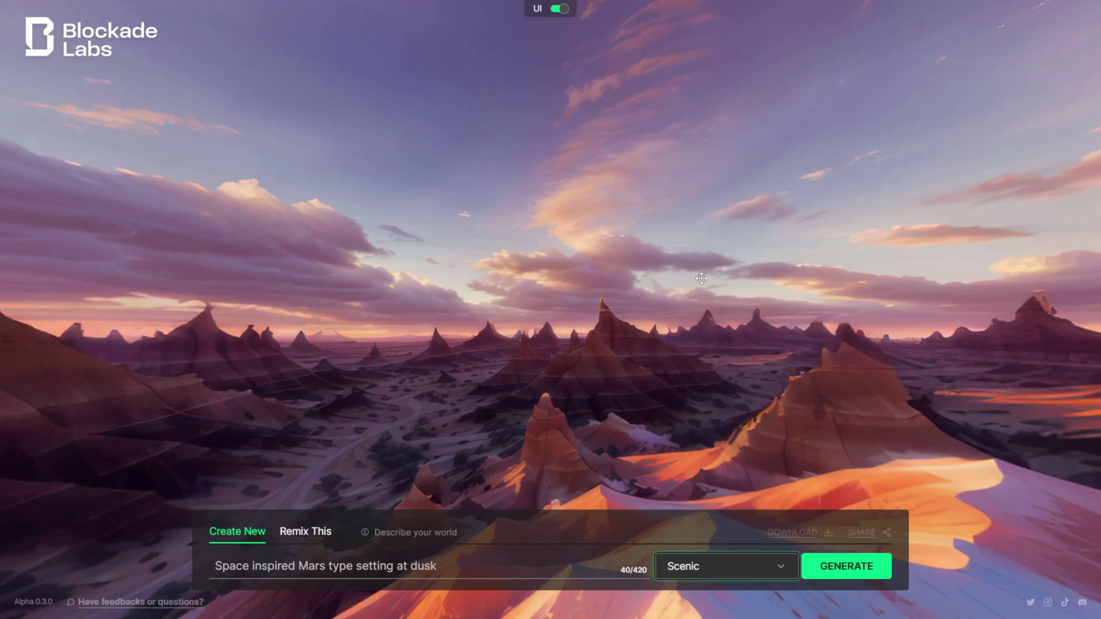
left_click(847, 569)
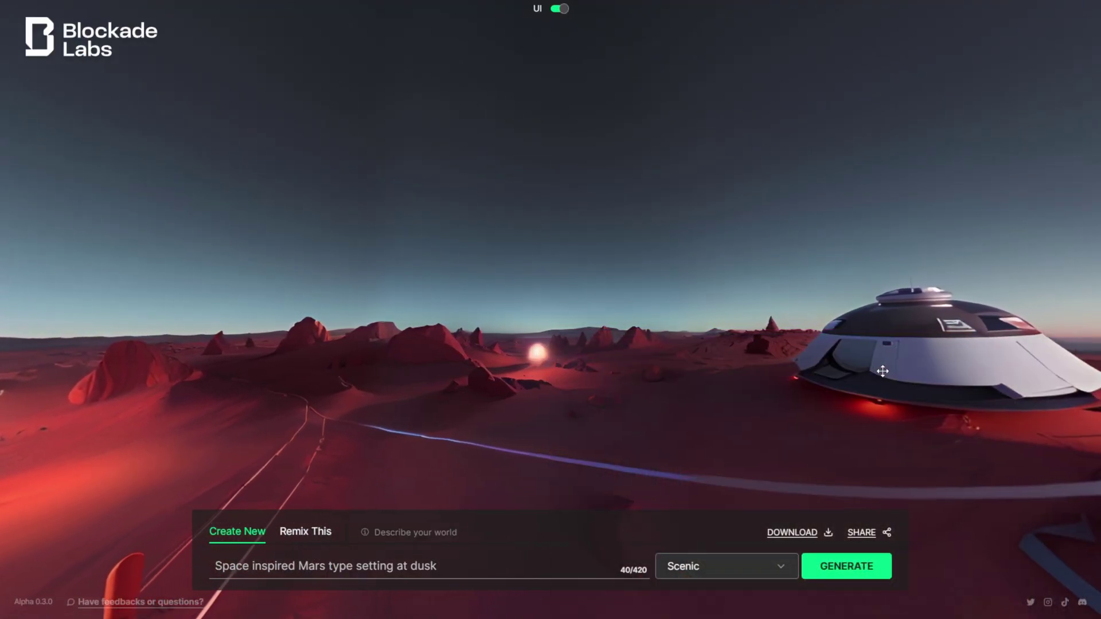
Add no-spaceships/no-rockets text to the prompt and regenerate the Mars skybox as Realistic.
left_click_drag(882, 372, 543, 312)
left_click_drag(759, 308, 517, 307)
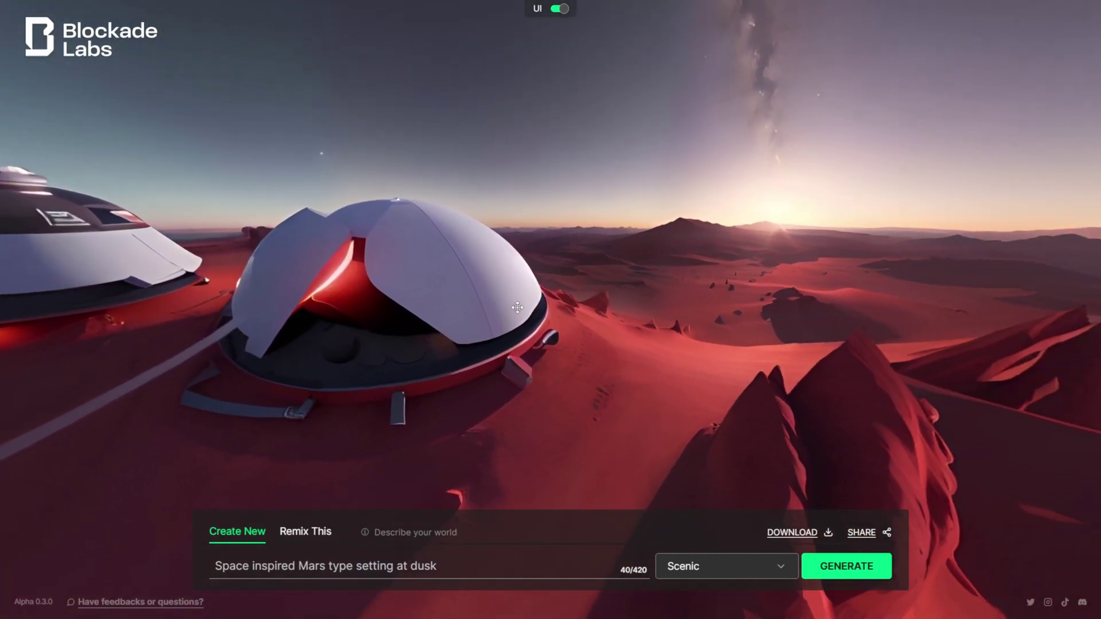
left_click_drag(843, 339, 615, 333)
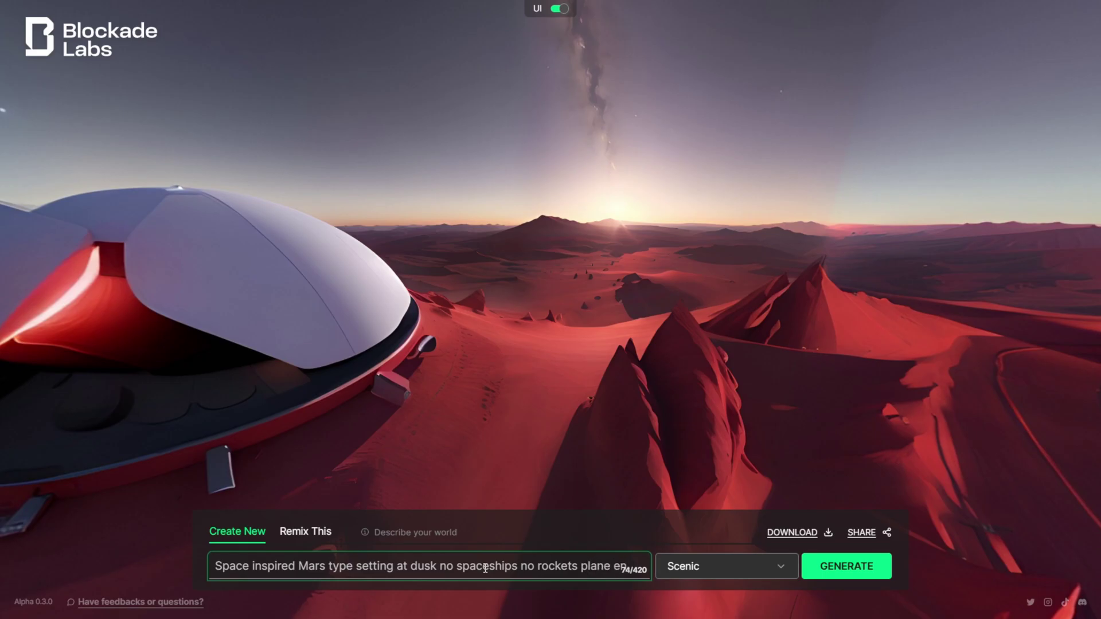
type("pyrean sky")
left_click(711, 568)
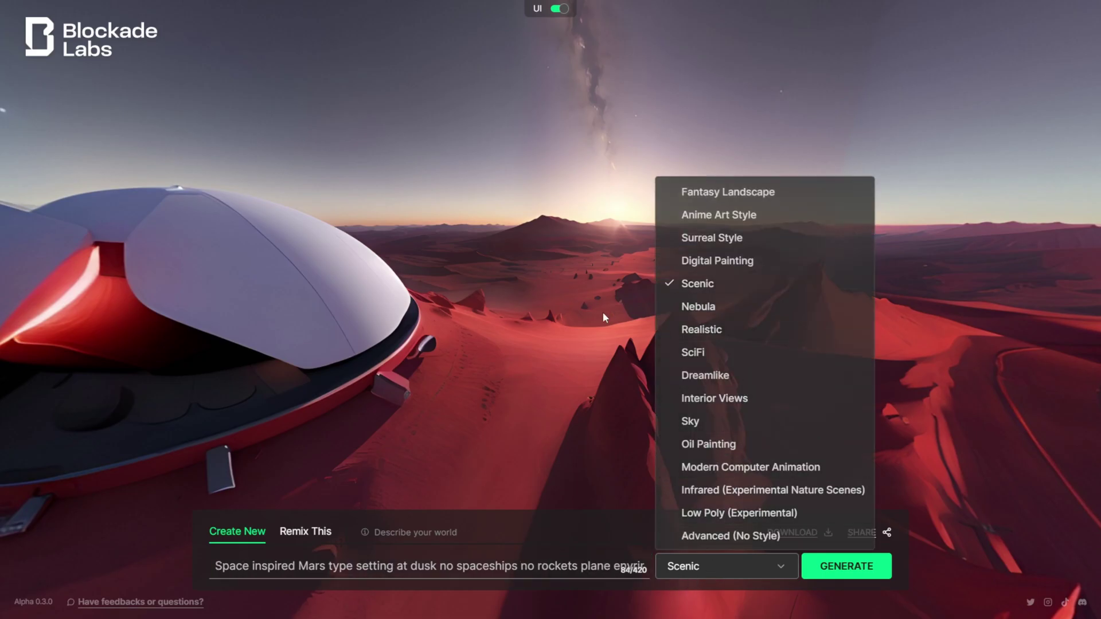
left_click(716, 332)
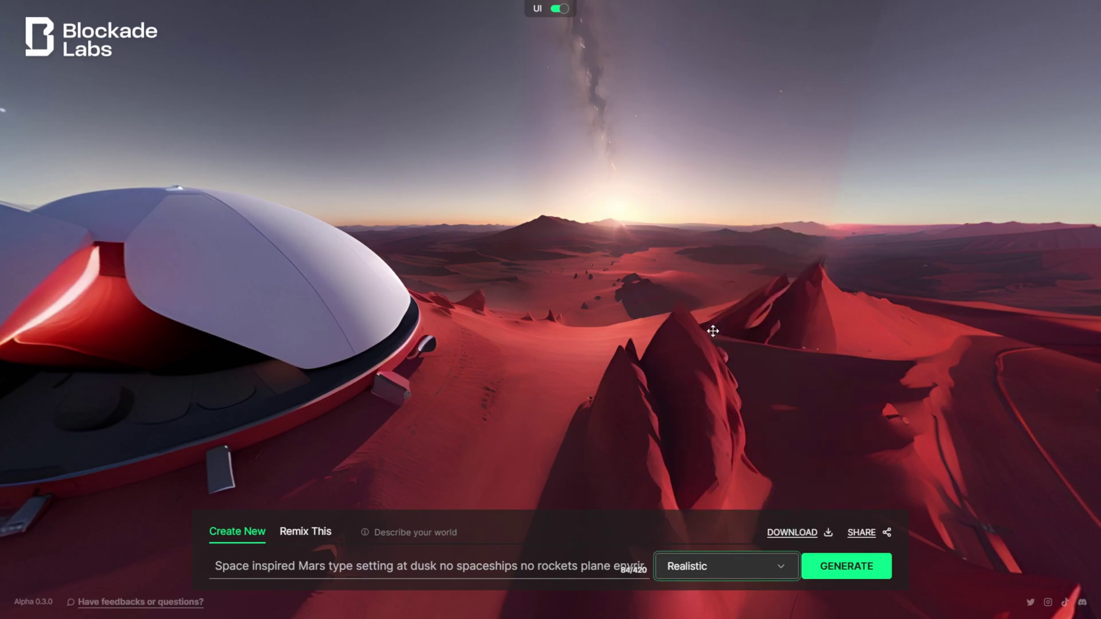
left_click(851, 574)
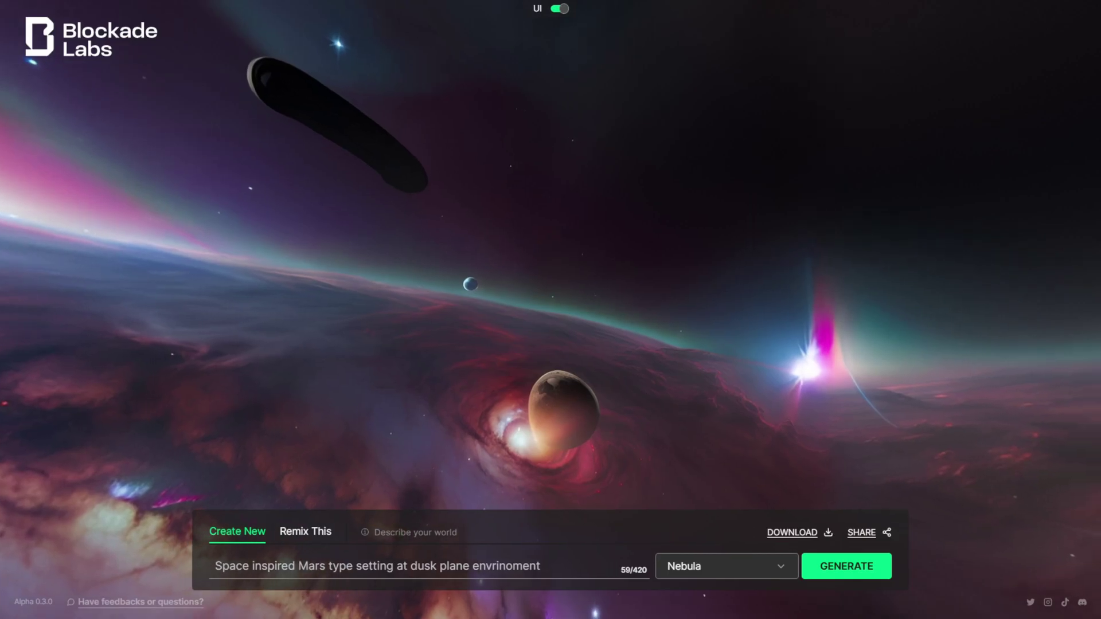
Inspect the nebula panorama past the space station and download the skybox image.
left_click_drag(424, 496, 488, 338)
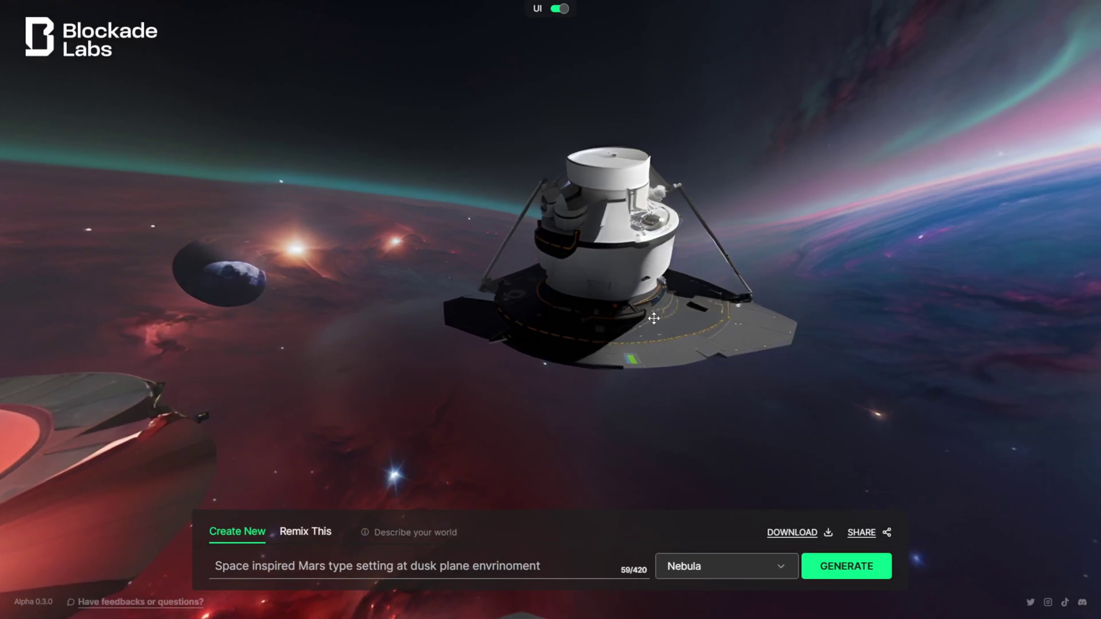
left_click_drag(712, 261, 668, 396)
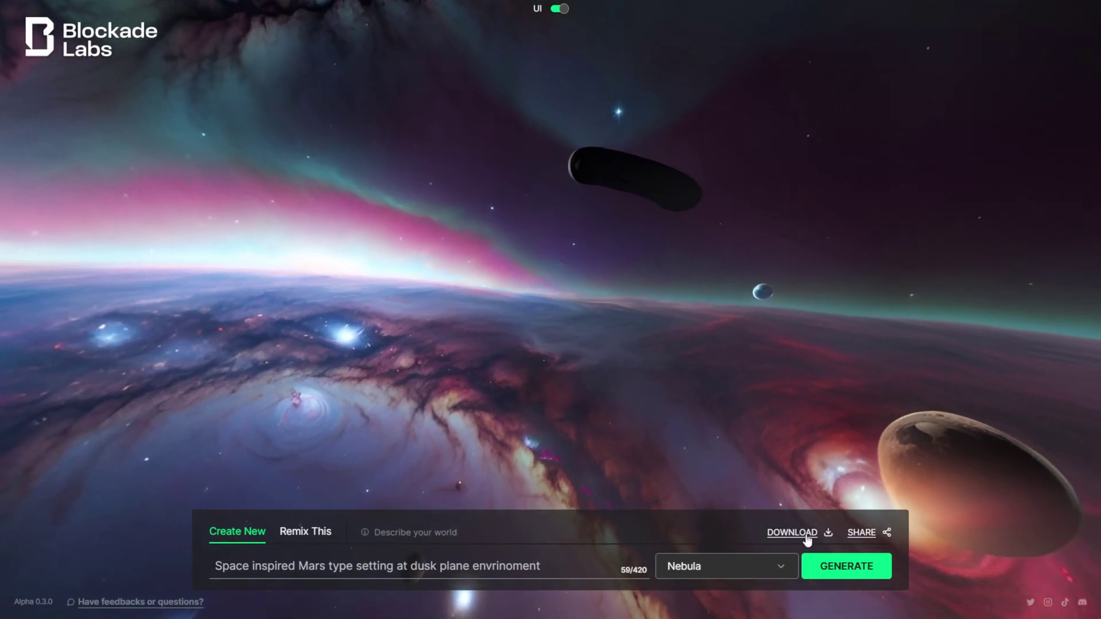
left_click(810, 537)
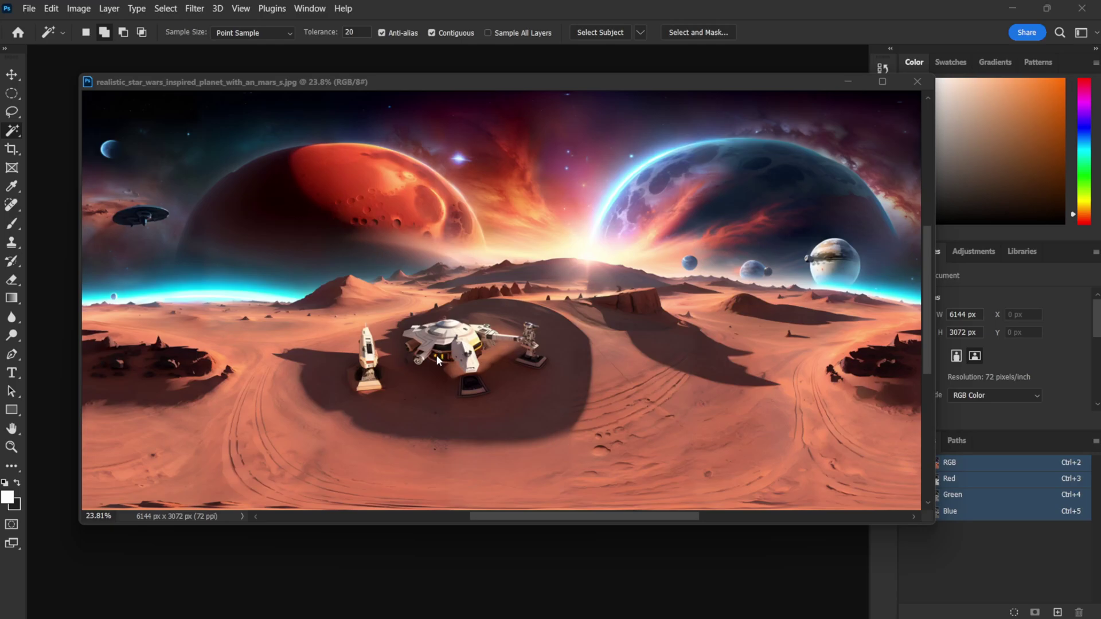
Select a rectangle around the parked ships and replace it with surrounding sand via Delete and Fill.
left_click(11, 94)
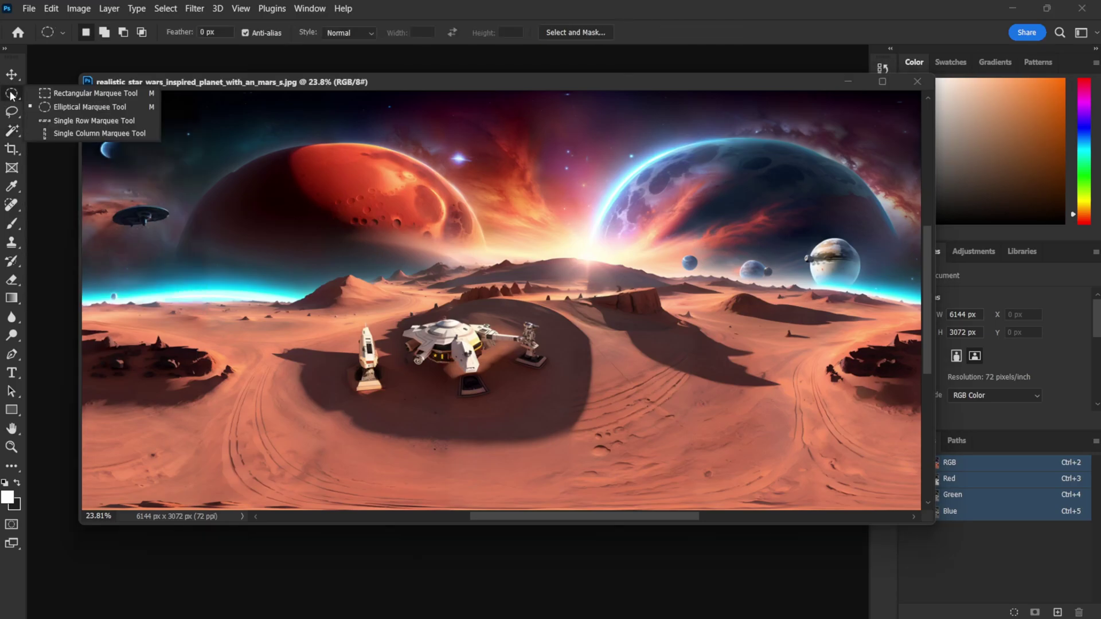
left_click(73, 95)
left_click_drag(331, 299, 546, 422)
left_click(535, 404)
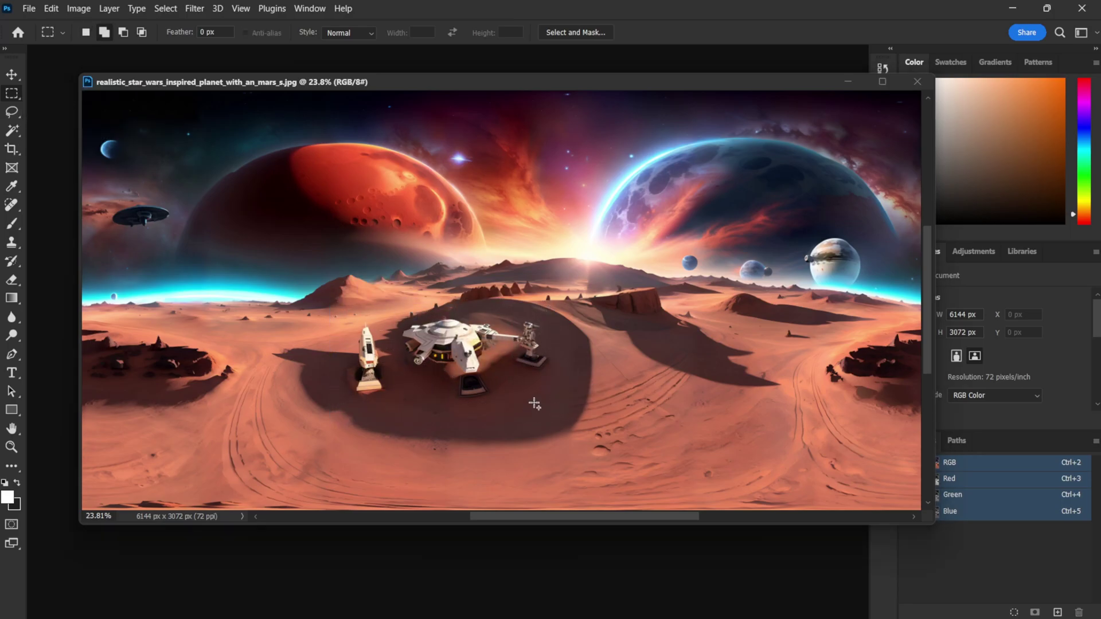
right_click(457, 352)
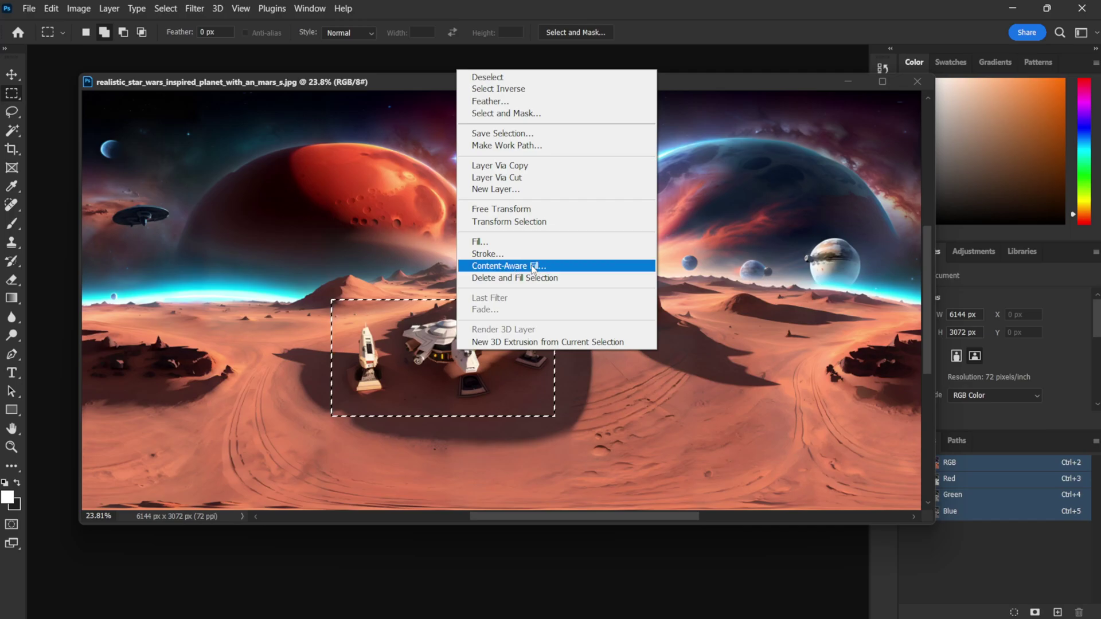
left_click(546, 277)
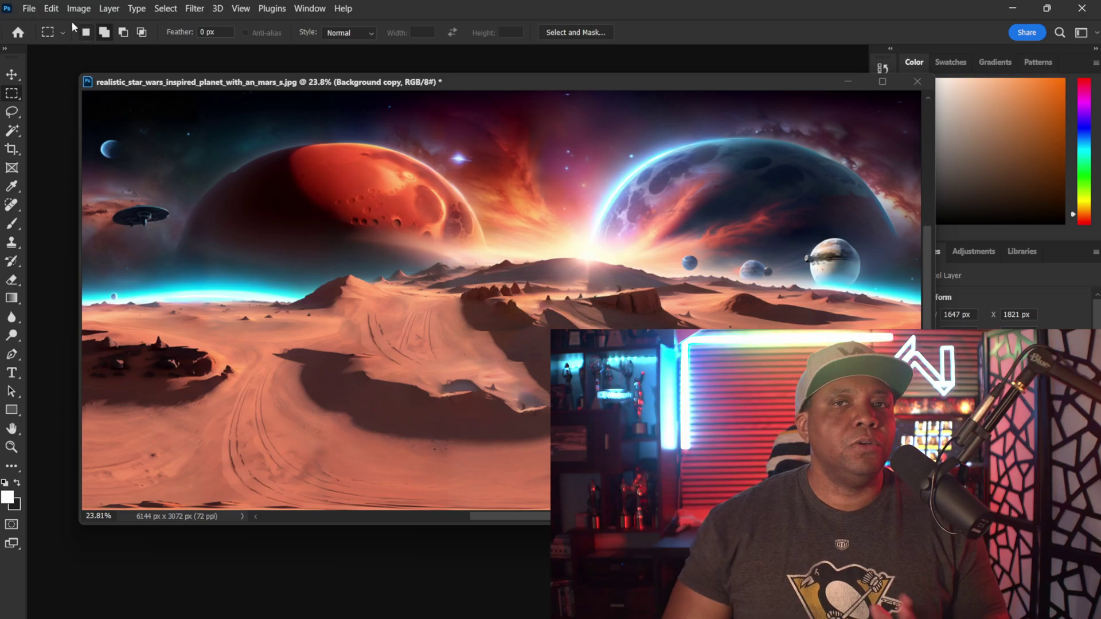
Convert the panorama to 32 bits per channel, flattening the image.
left_click(51, 8)
mouse_move(78, 8)
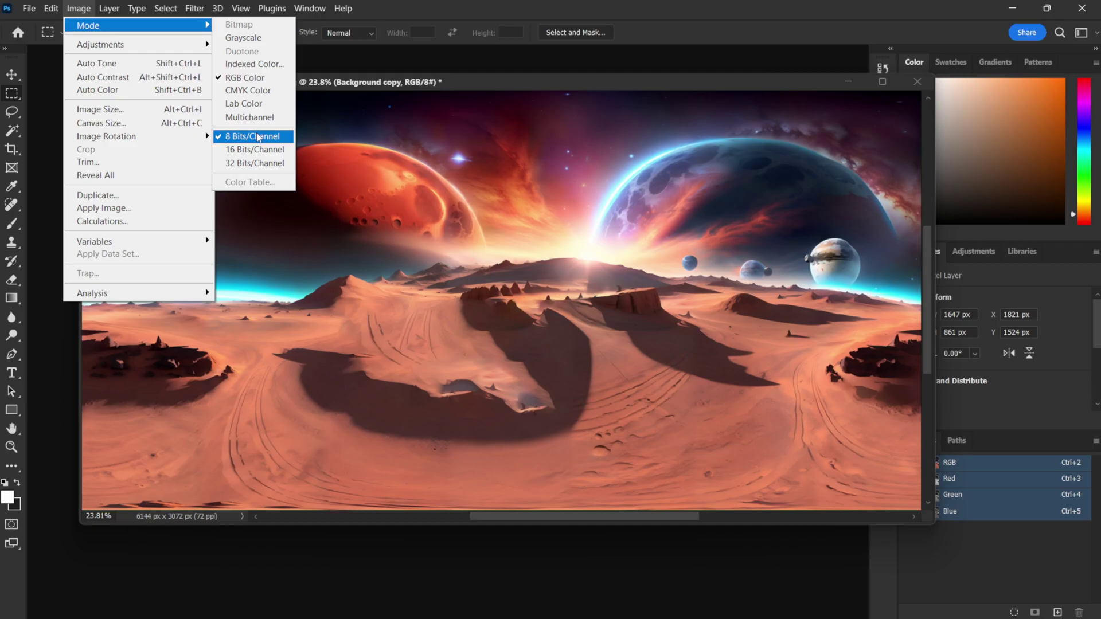
left_click(266, 164)
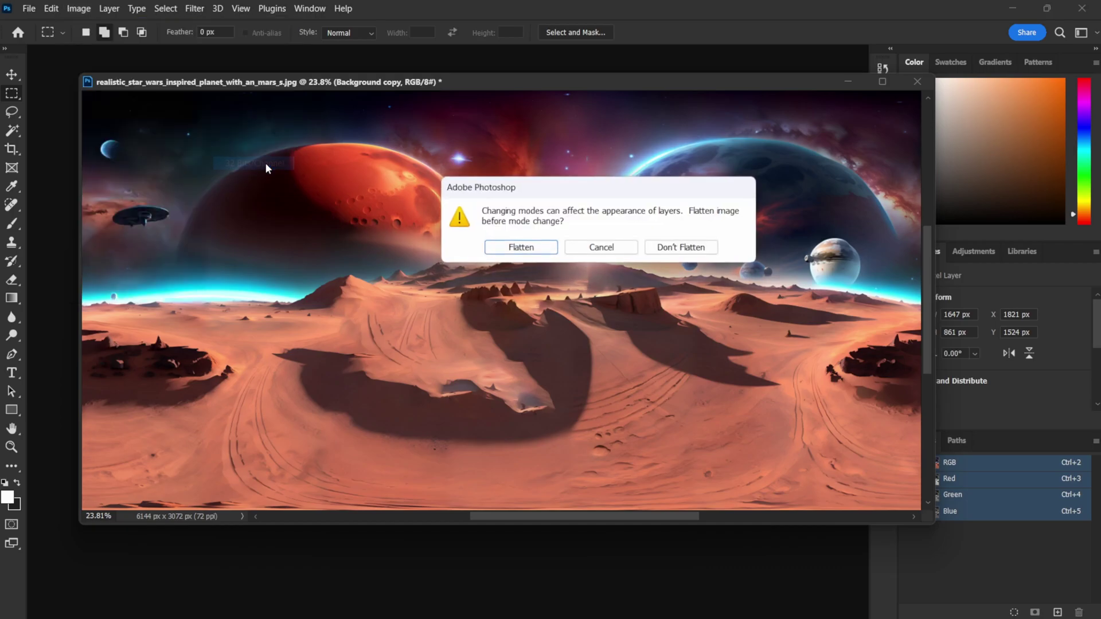
left_click(530, 250)
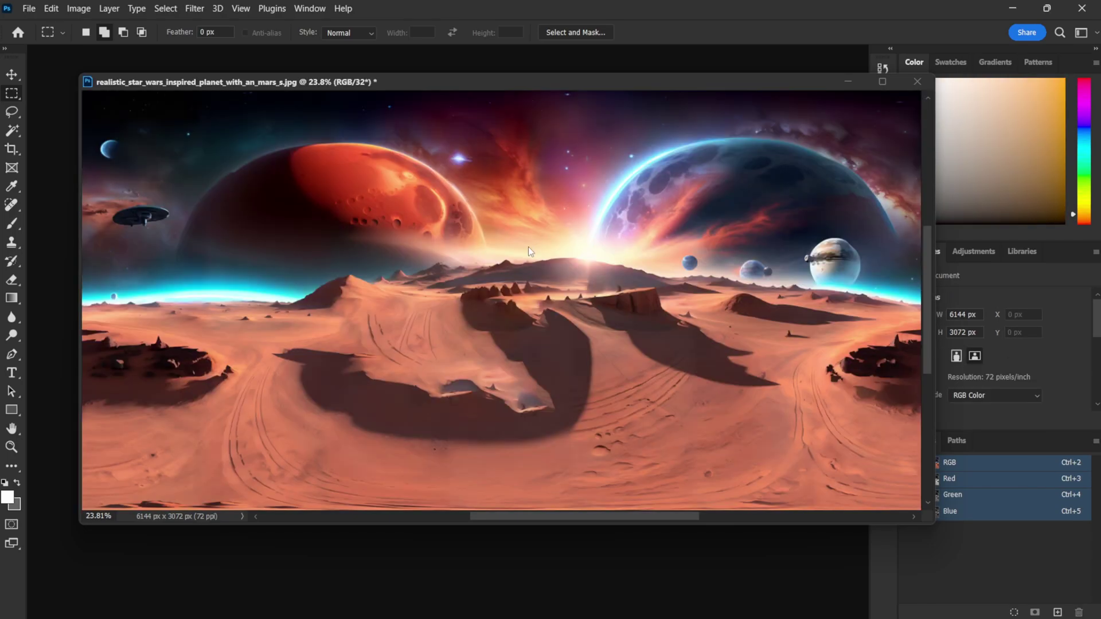
Save the panorama as a Radiance HDR file named UnrealHDRI in the New folder.
left_click(28, 9)
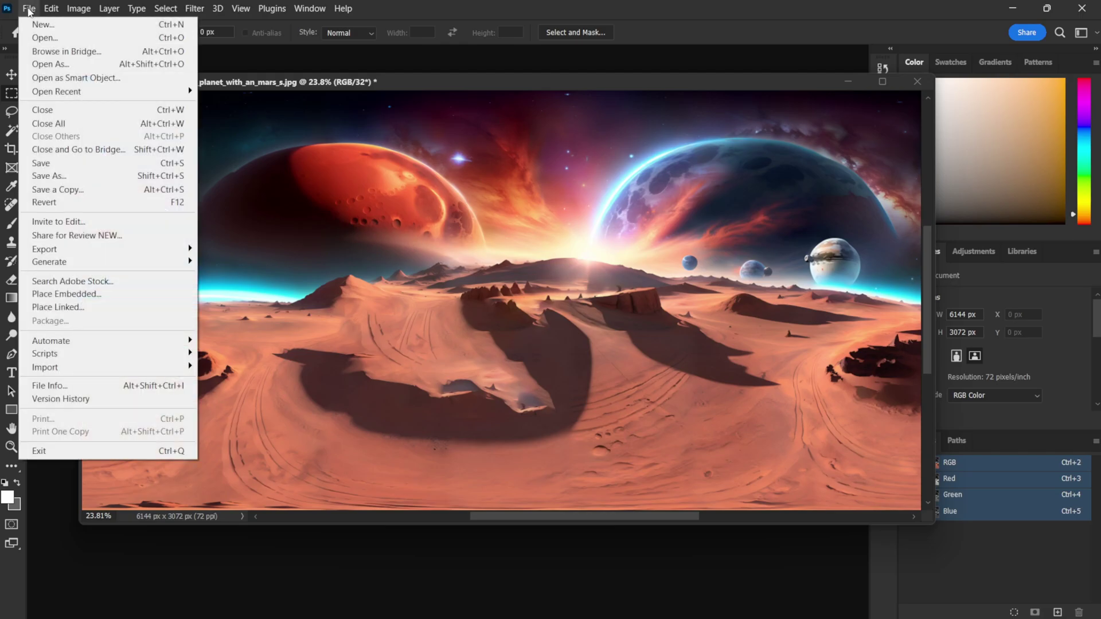
left_click(56, 175)
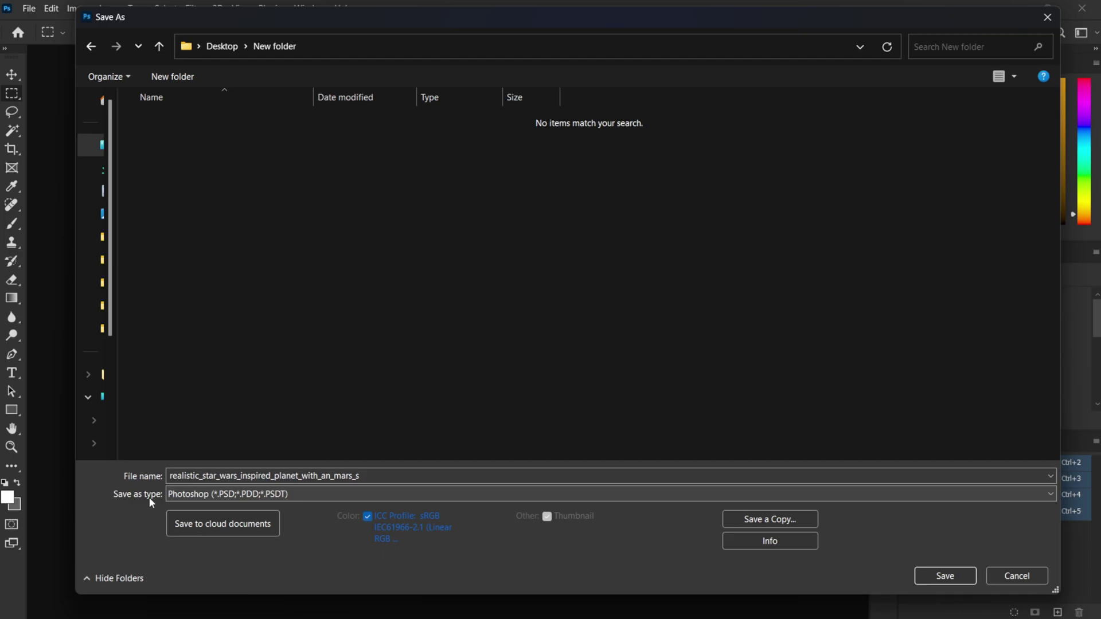
left_click(207, 495)
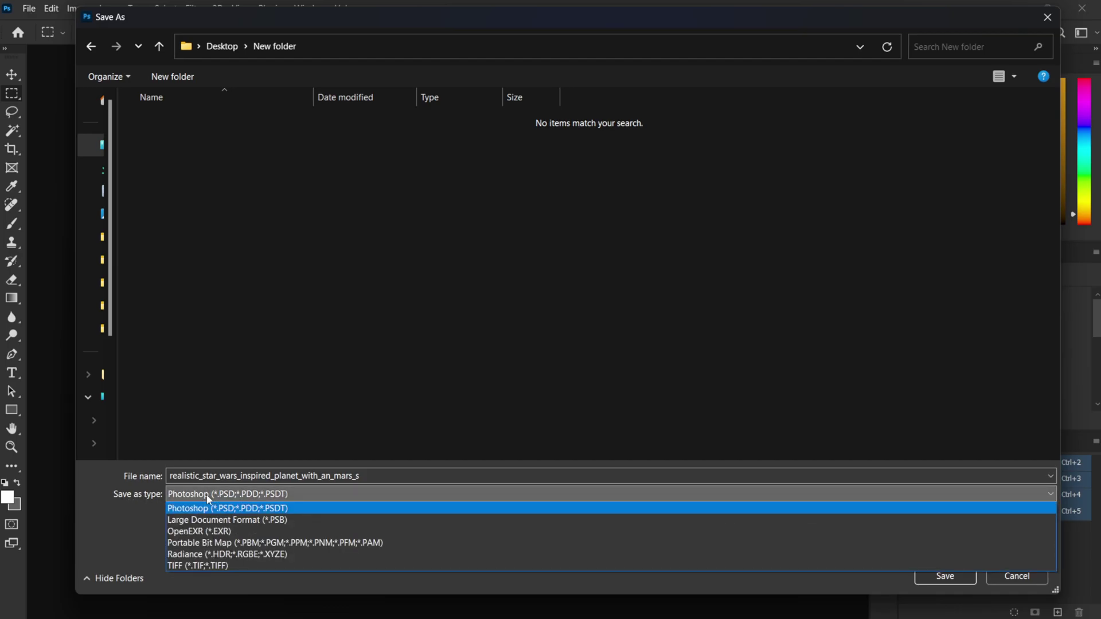
left_click(198, 555)
double_click(326, 477)
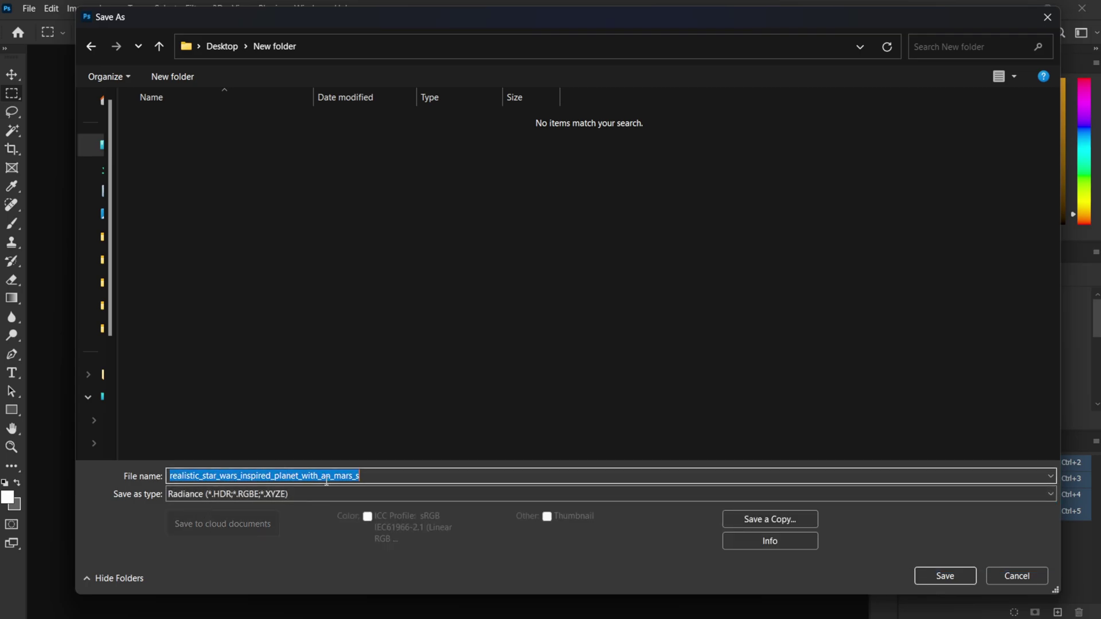
type("Unreal-HDRI")
key("Return")
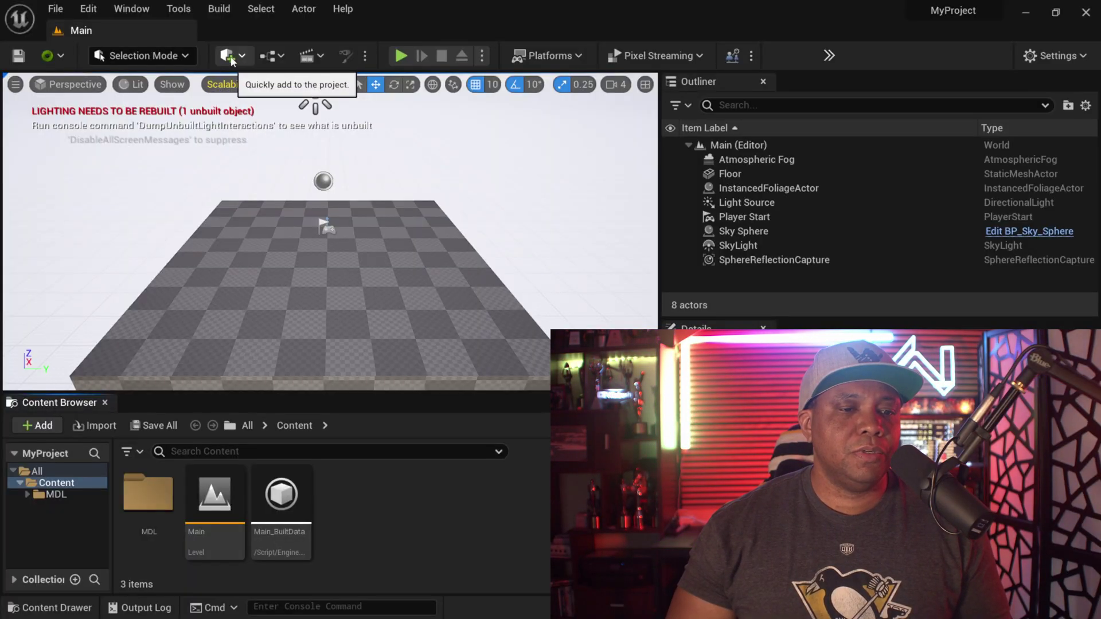
Place an HDRI Backdrop actor in the Main level and widen the viewport.
left_click(231, 62)
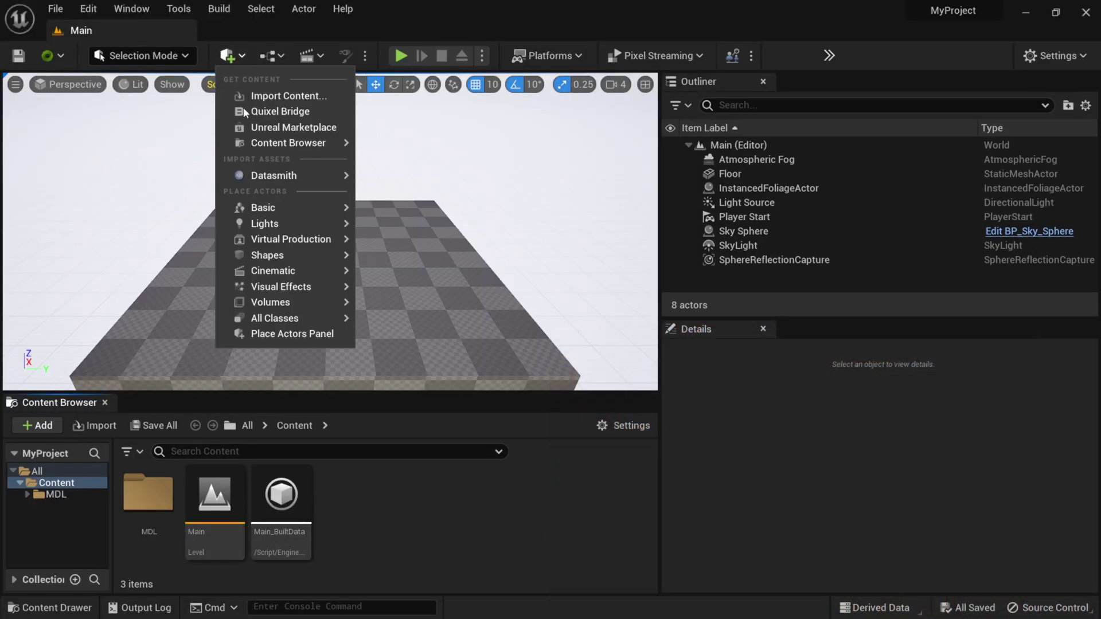
mouse_move(271, 227)
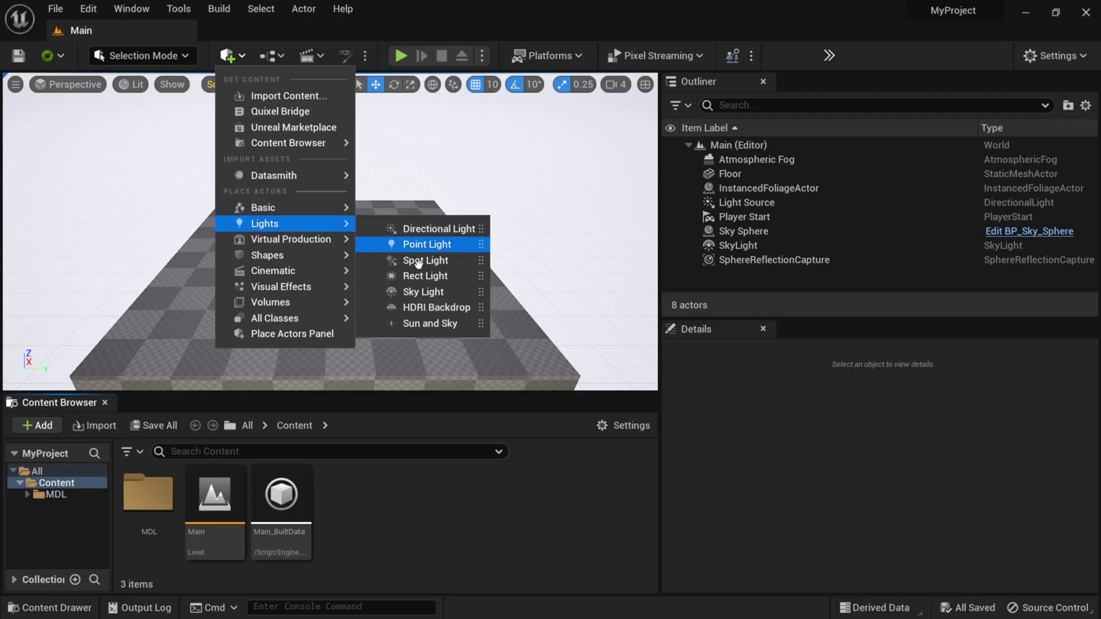
left_click(451, 309)
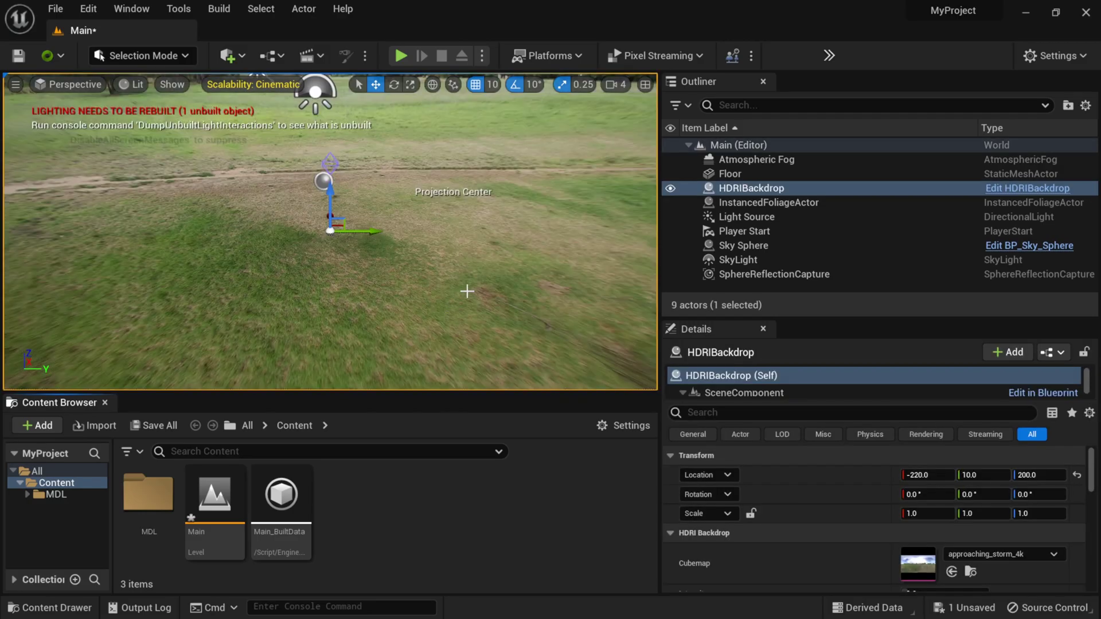
left_click_drag(659, 194, 815, 194)
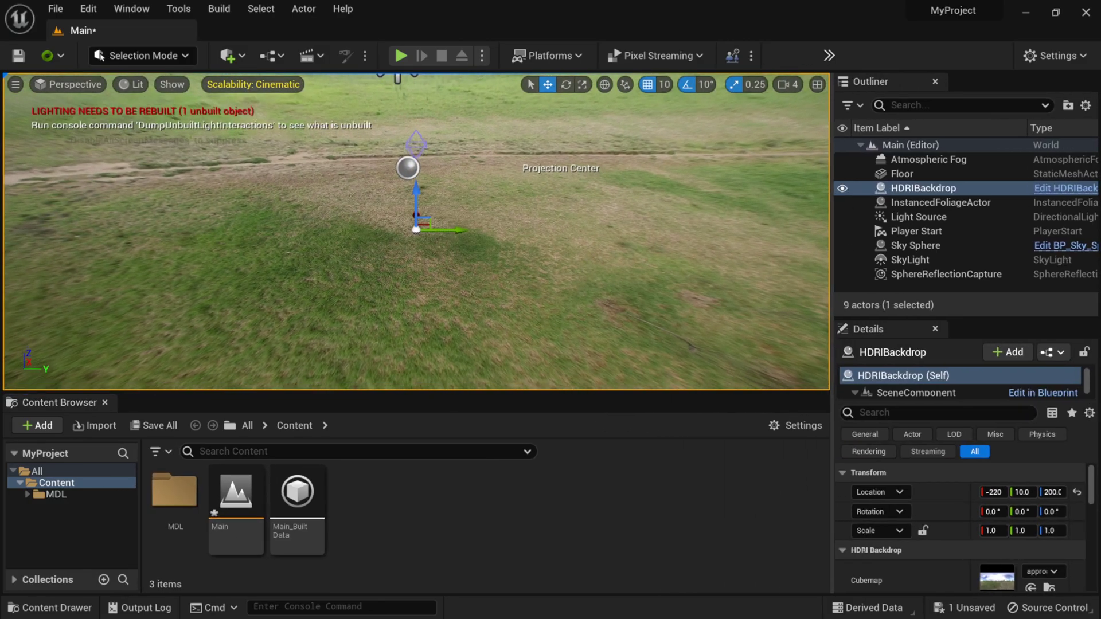
right_click_drag(536, 285, 508, 236)
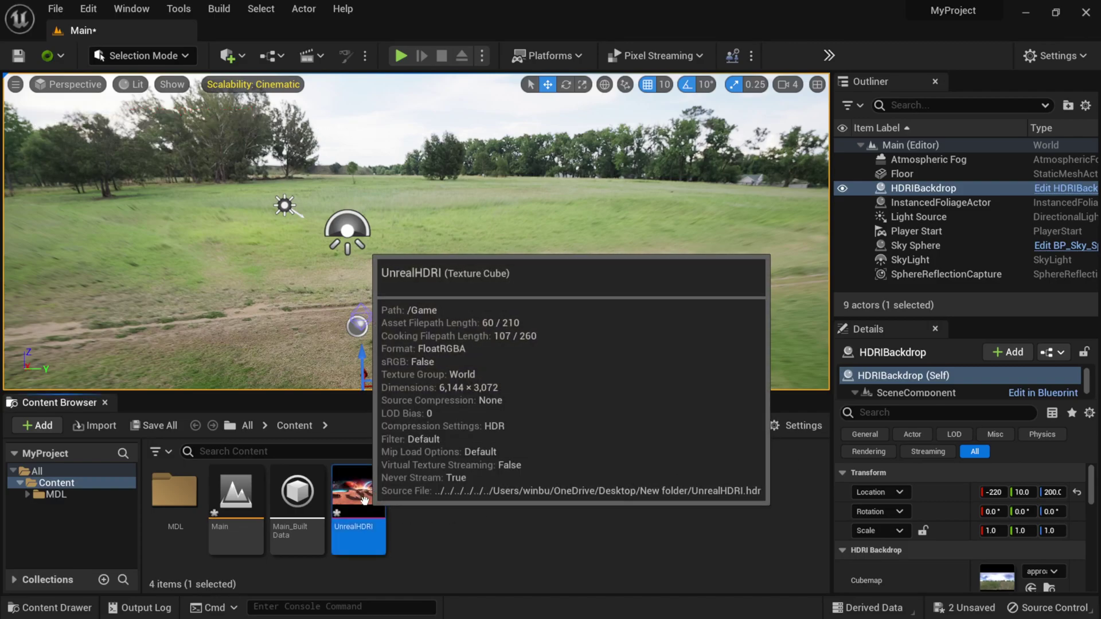
Save Main and UnrealHDRI, then select the HDRIBackdrop actor.
left_click(153, 425)
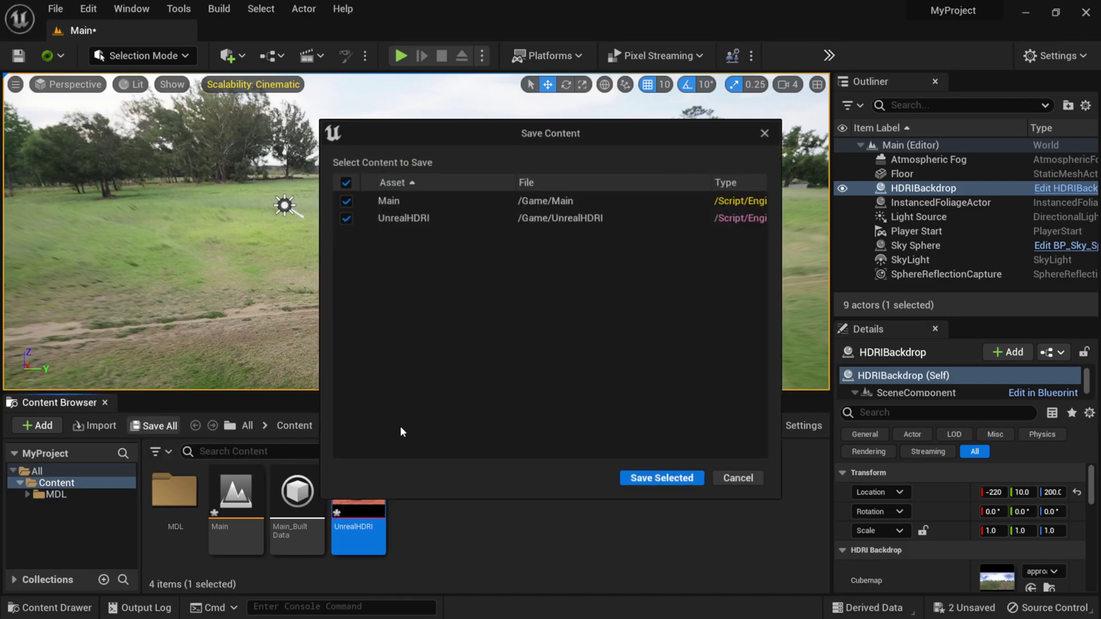
left_click(656, 476)
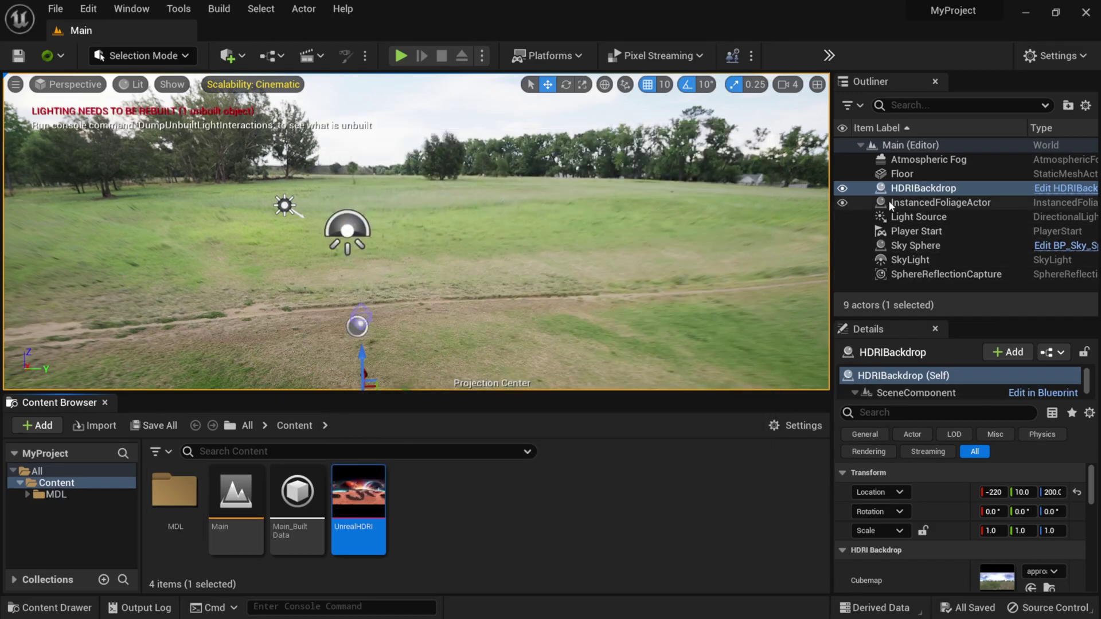
left_click(918, 188)
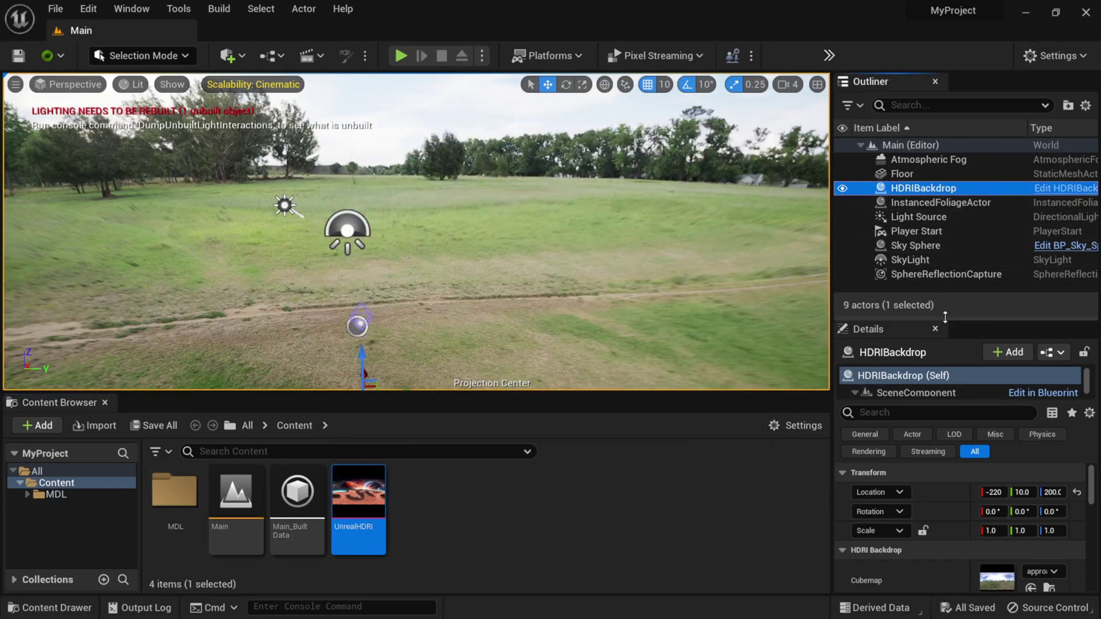
Set UnrealHDRI as the backdrop's Cubemap and look around the desert sky.
left_click_drag(943, 317, 960, 182)
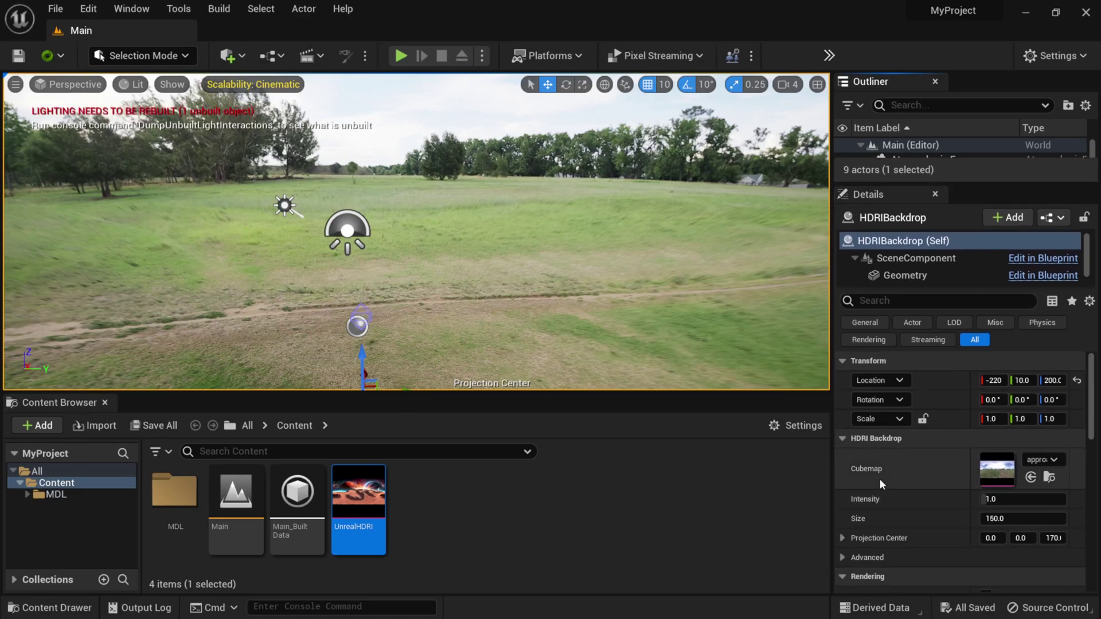
left_click_drag(358, 502, 1015, 477)
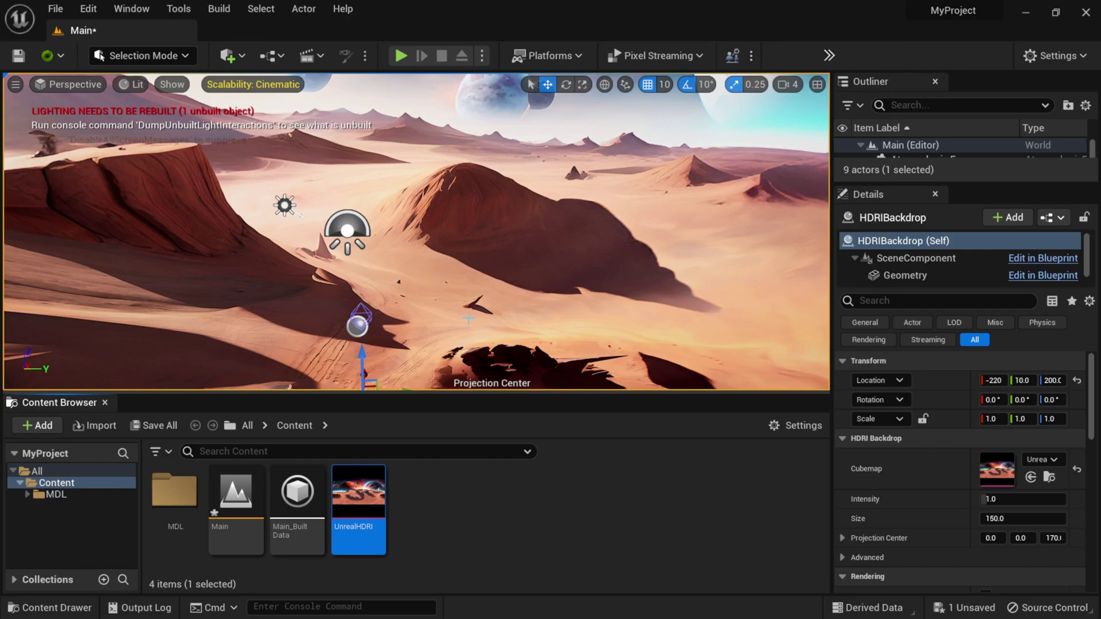
right_click_drag(416, 232, 409, 314)
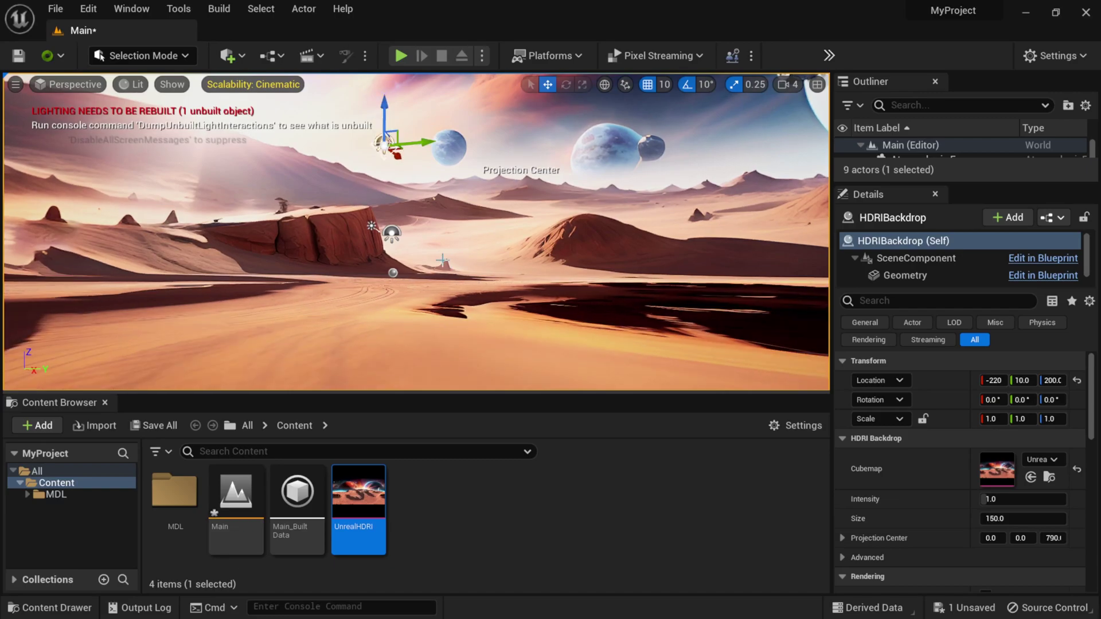
right_click_drag(462, 285, 418, 284)
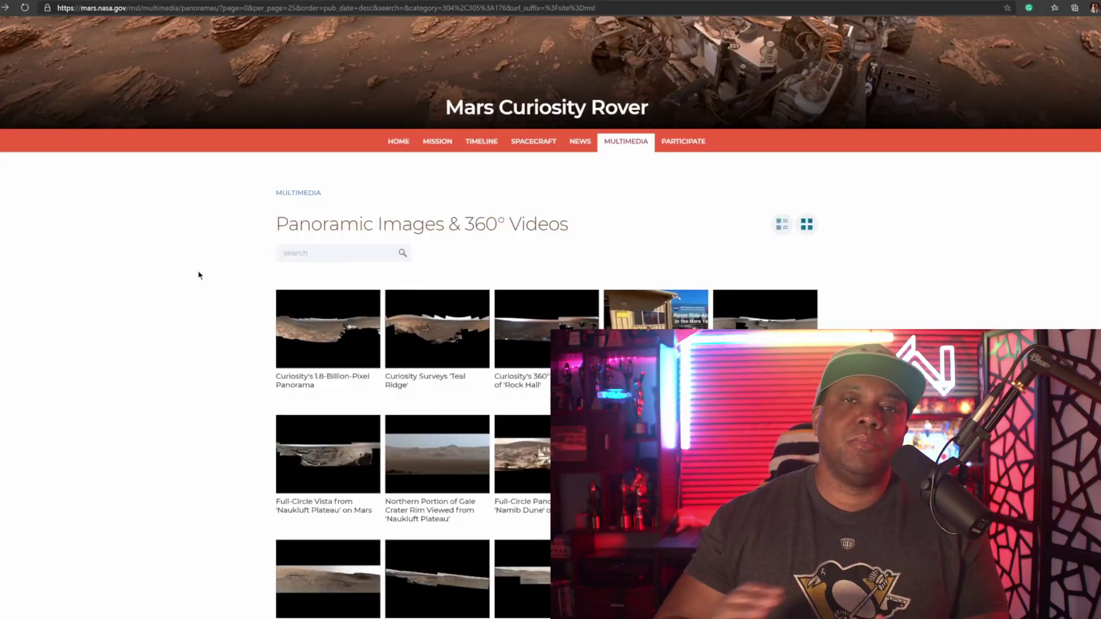
Open the Curiosity's 1.8-Billion-Pixel Panorama thumbnail on the Panoramic Images & 360° Videos page.
left_click(339, 355)
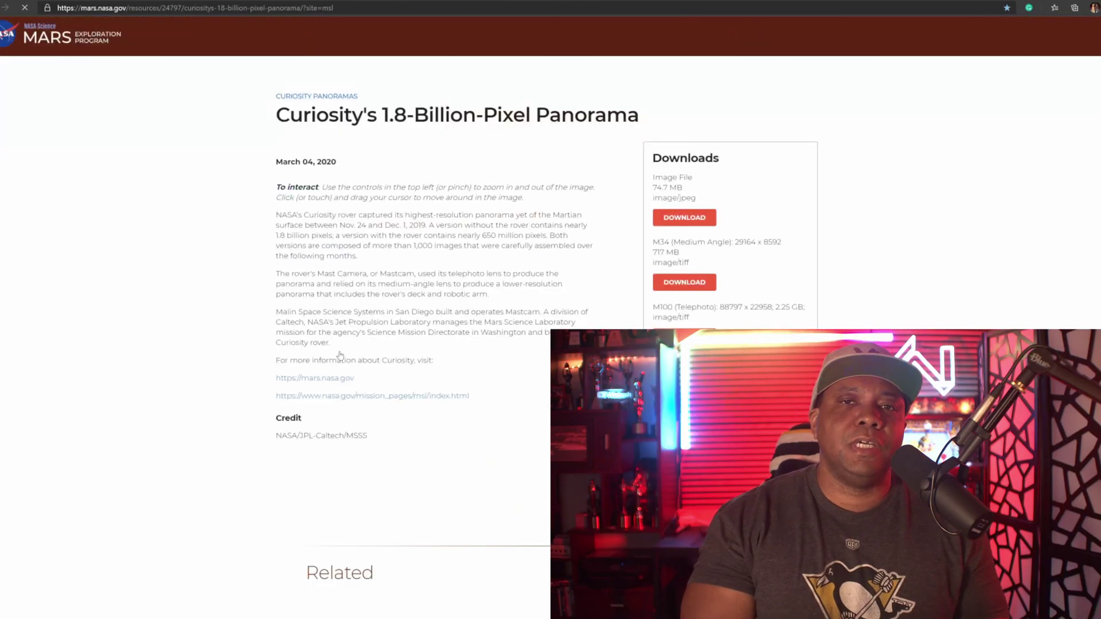